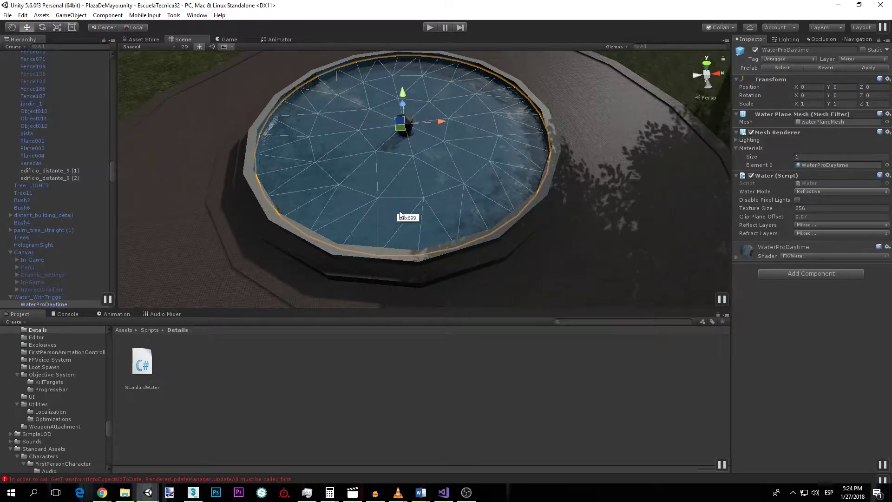
- Walk up to the fountain in the running game and back away to examine how its water renders near and far
left_click_drag(436, 191, 437, 134, "alt")
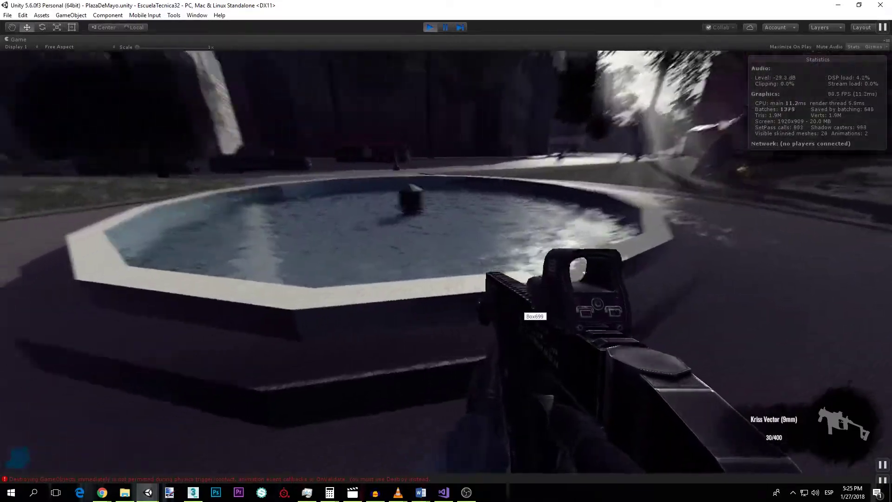
key("w")
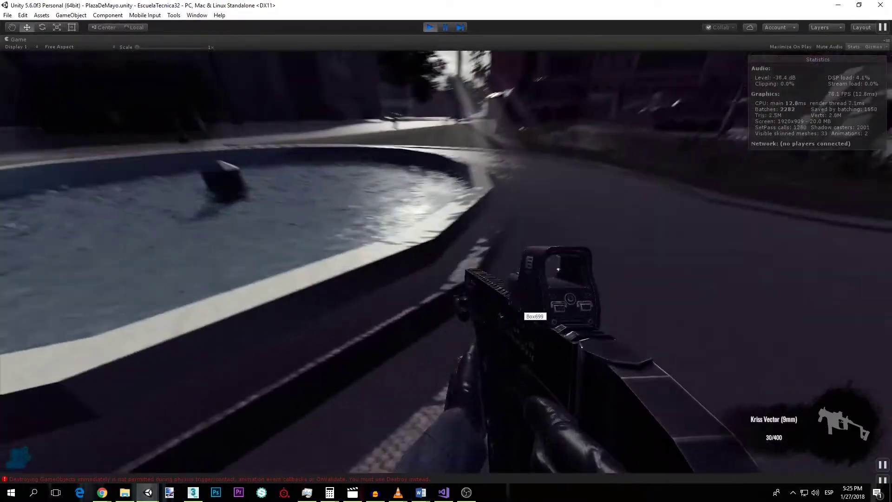
key("w")
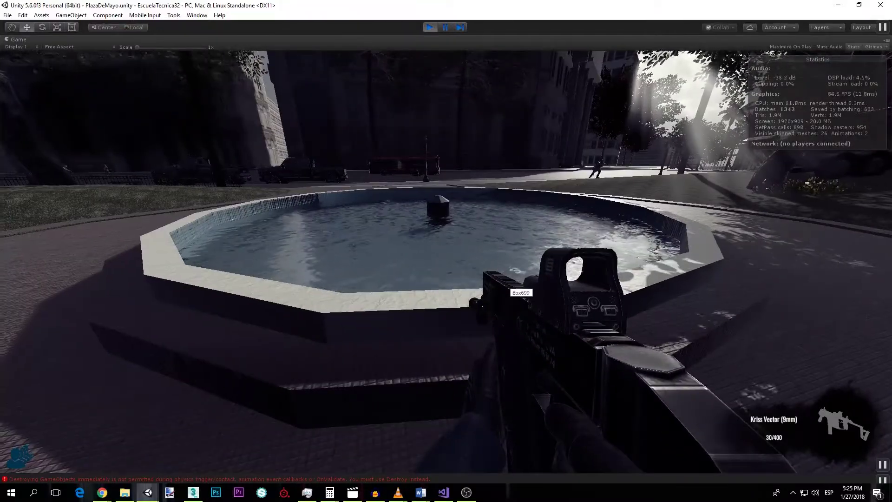
key("s")
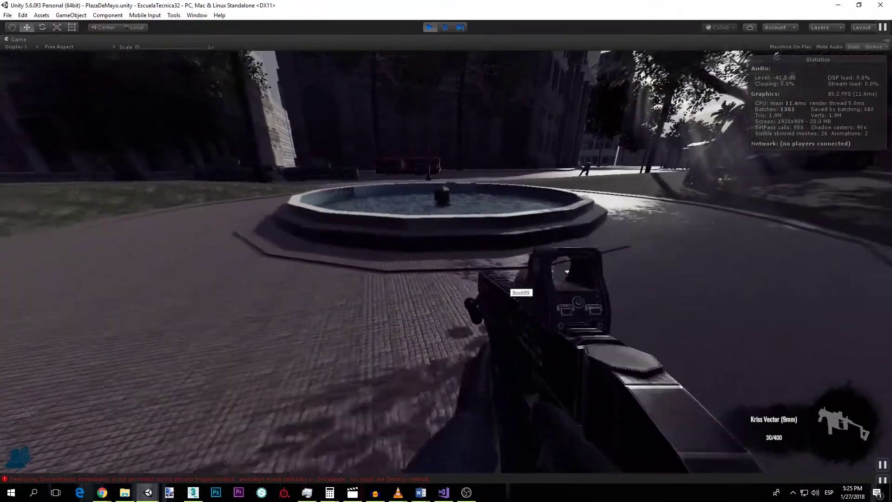
key("s")
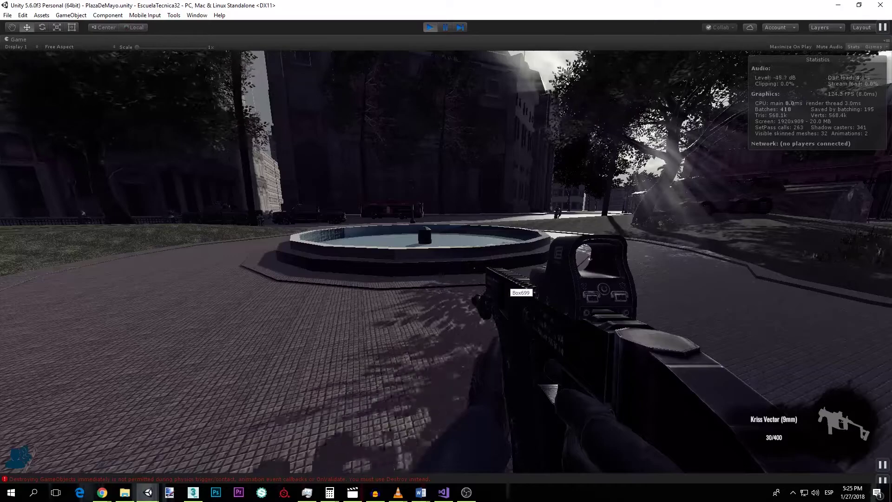
- Pause and resume the game at two distances from the fountain to compare the rendering statistics
key("Escape")
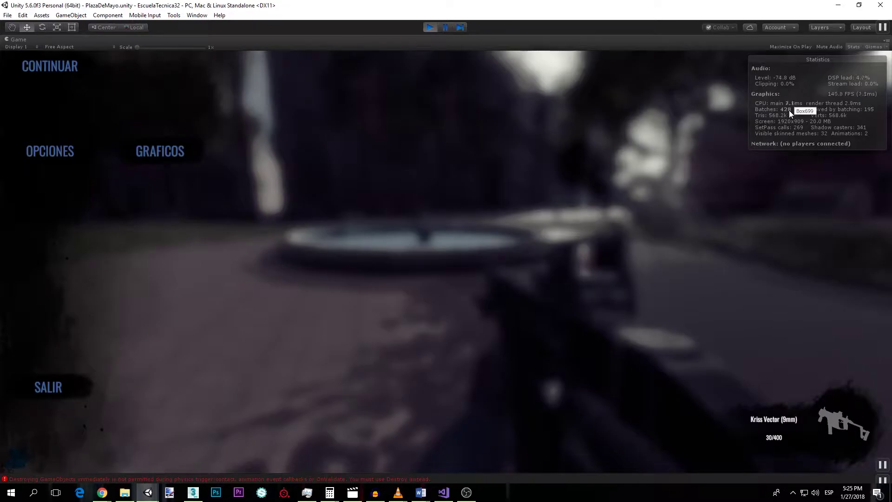
key("Escape")
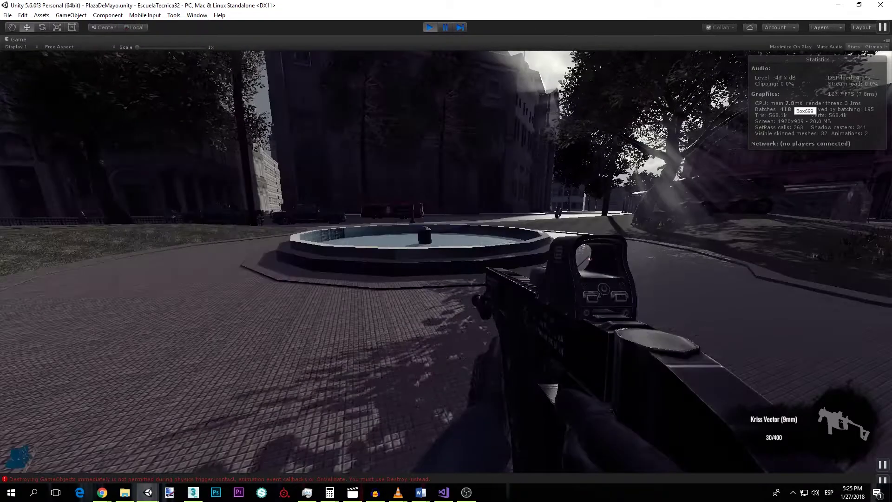
key("Escape")
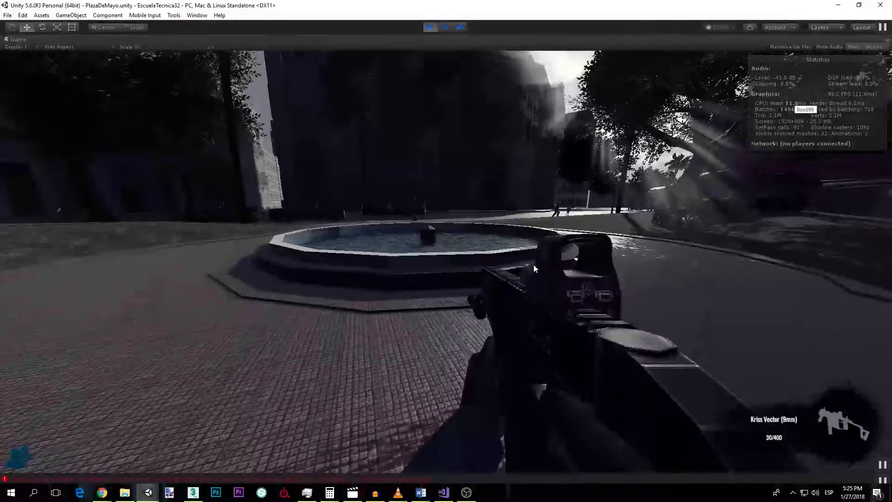
key("Escape")
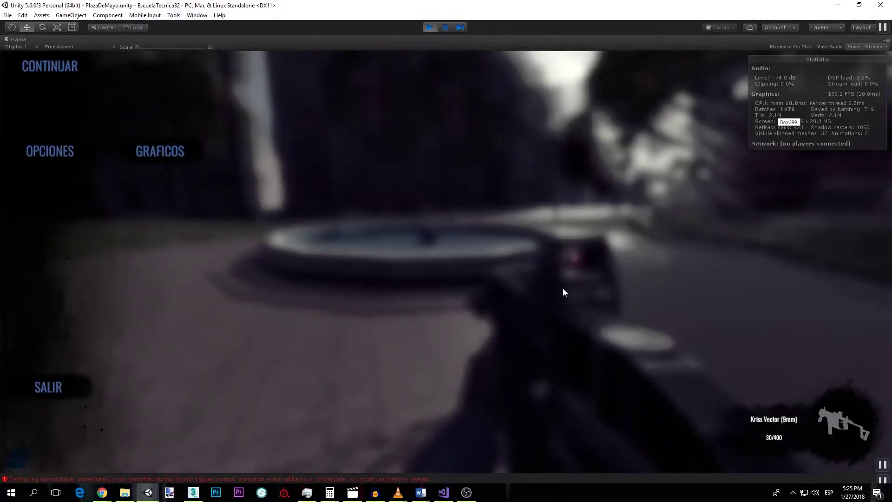
key("Escape")
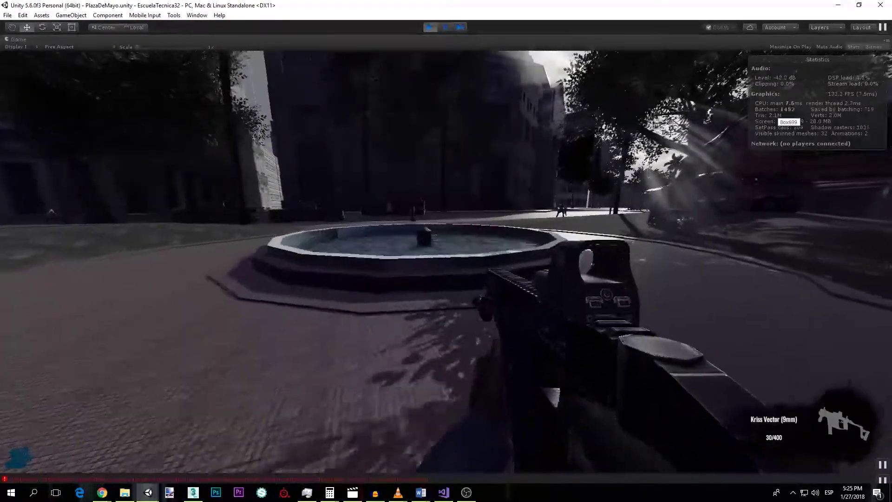
- Approach the fountain again and retreat from it, checking the water surface and statistics with the game paused and resumed
key("w")
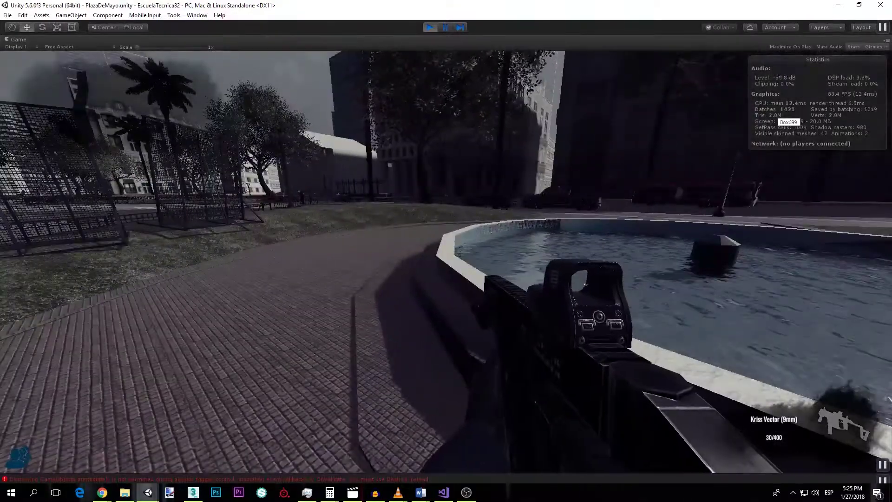
key("s")
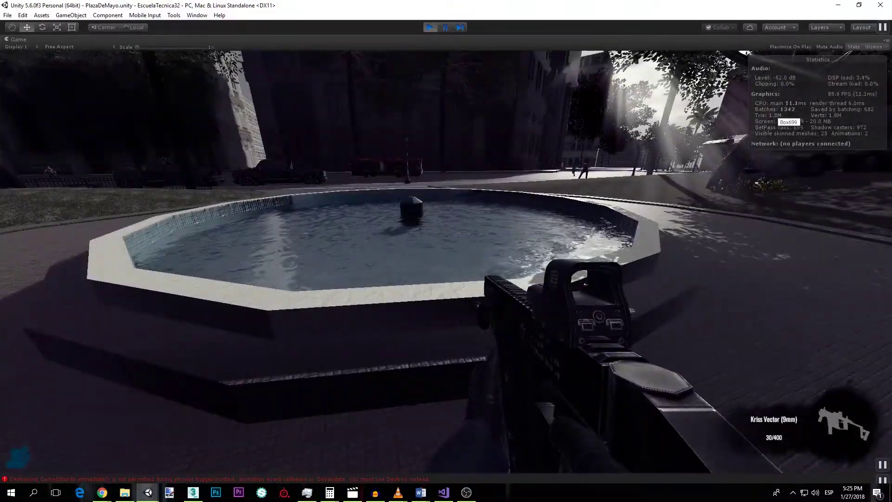
key("s")
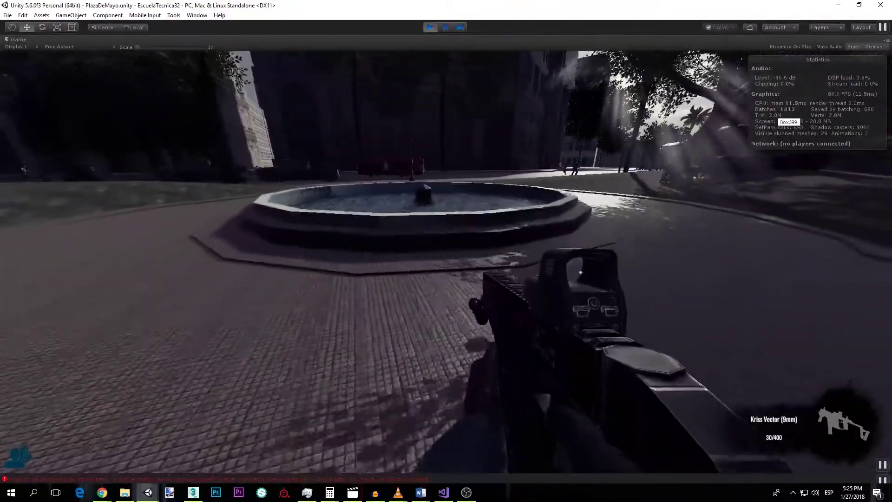
key("s")
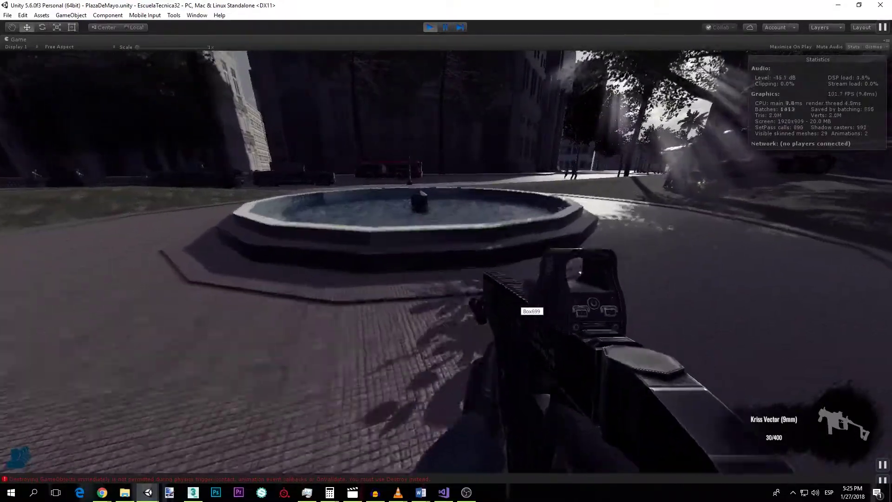
key("Escape")
key("Escape")
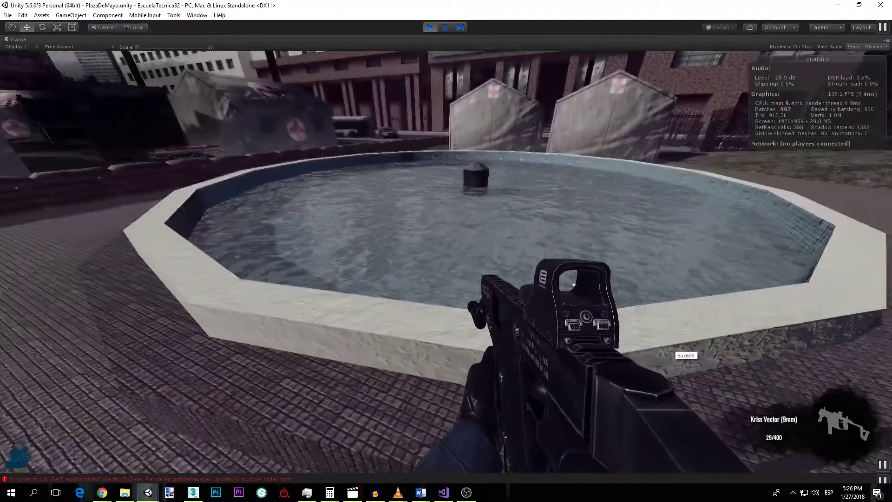
key("w")
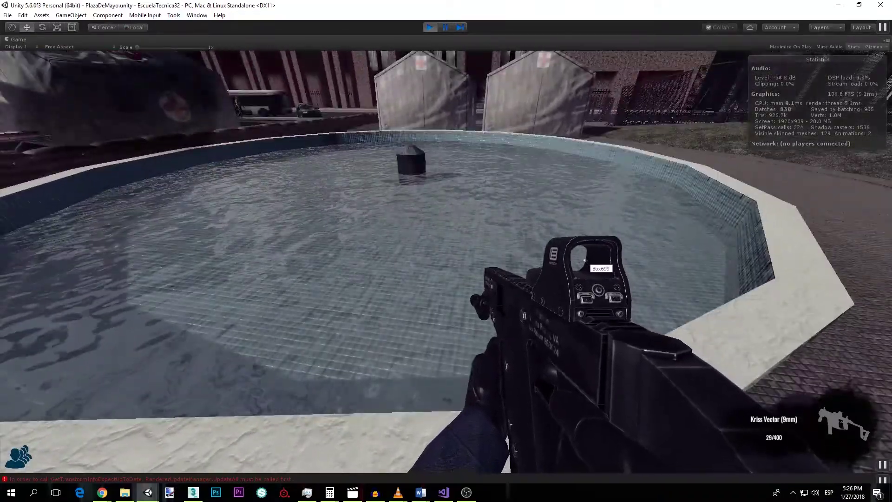
- Examine the water of the fountain facing the medical tents from several angles up close and while backing away
key("s")
key("w")
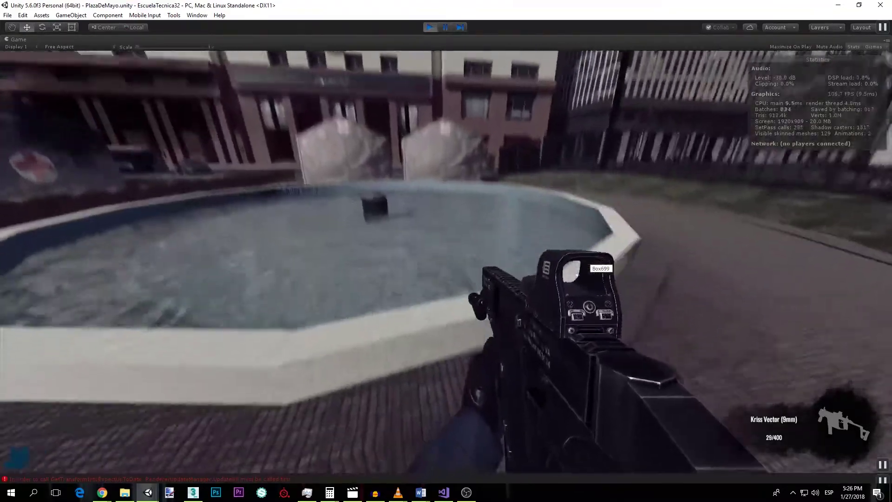
key("w")
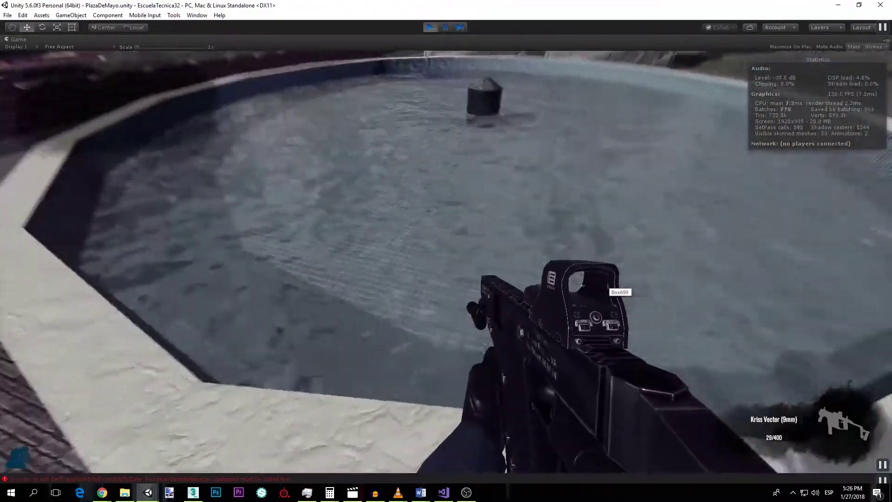
key("s")
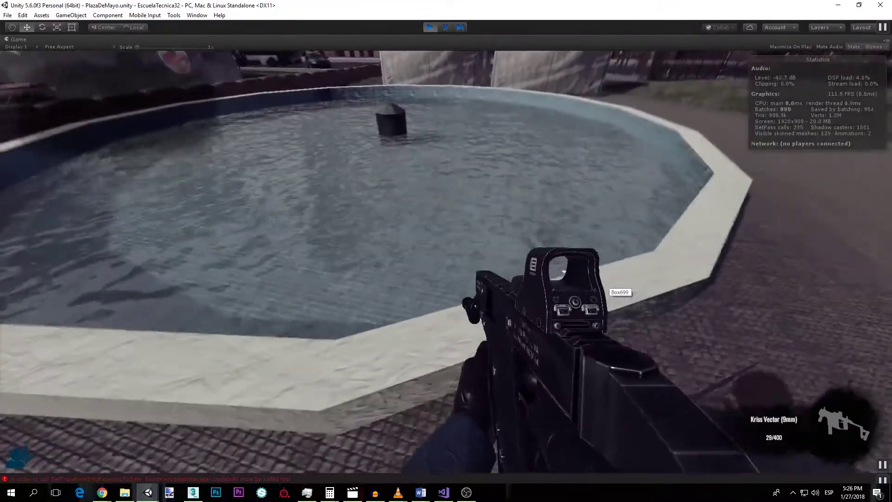
key("a")
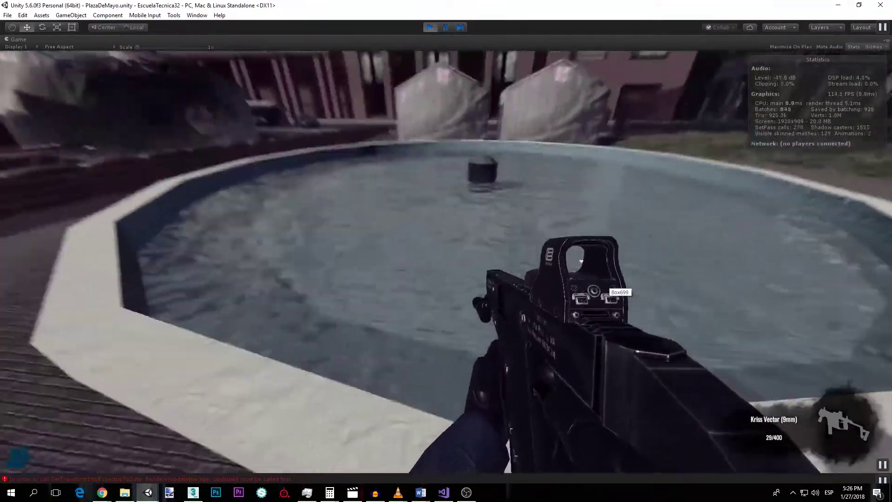
key("w")
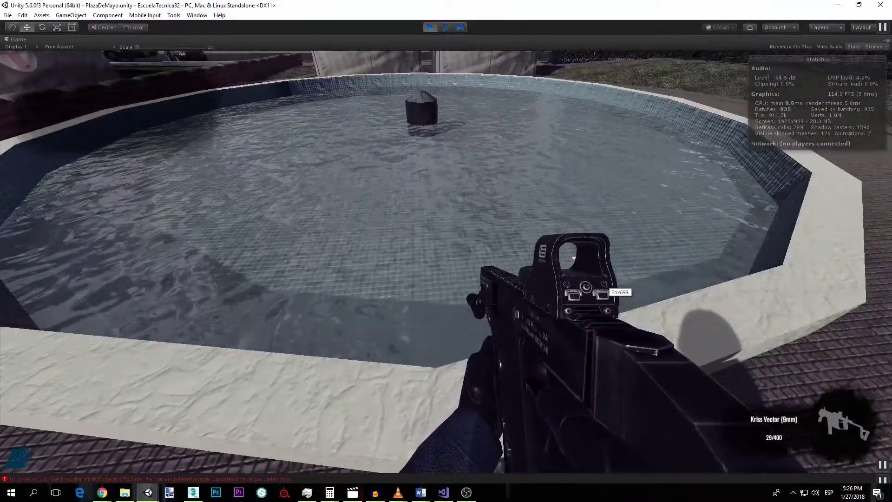
key("s")
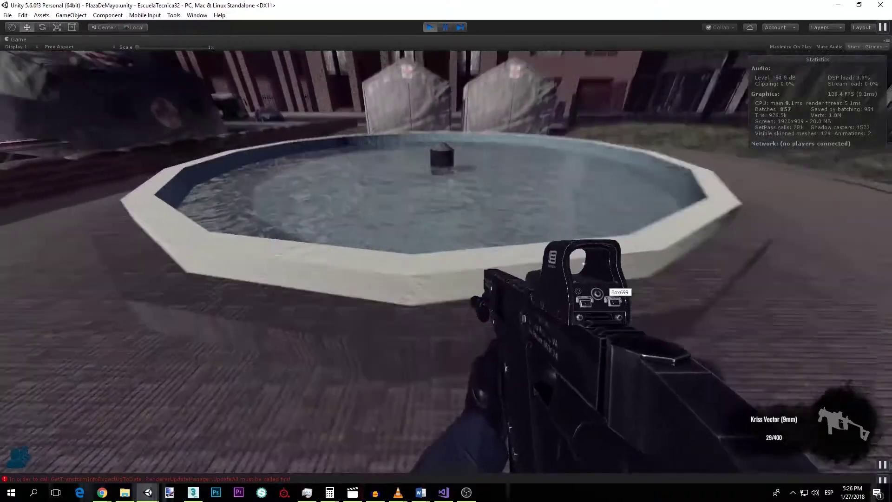
key("s")
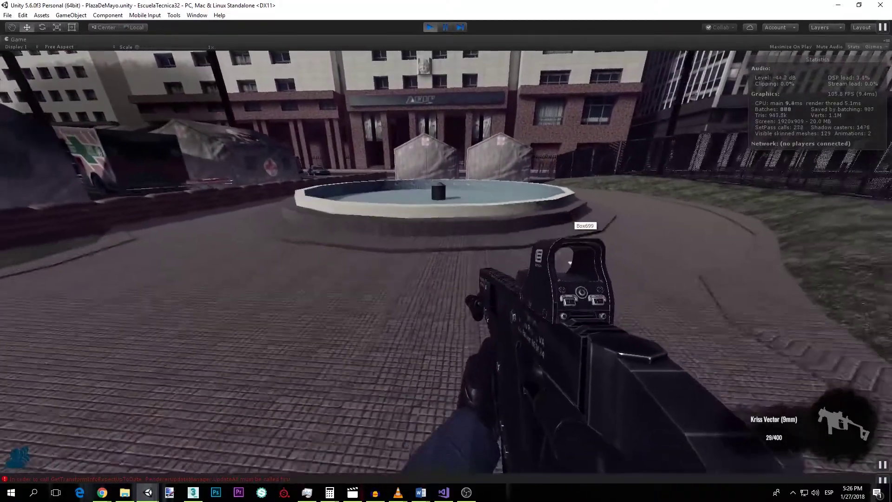
- Step back and forth across the fountain's water switching distance and compare the rendering statistics, pausing the game as needed
key("Escape")
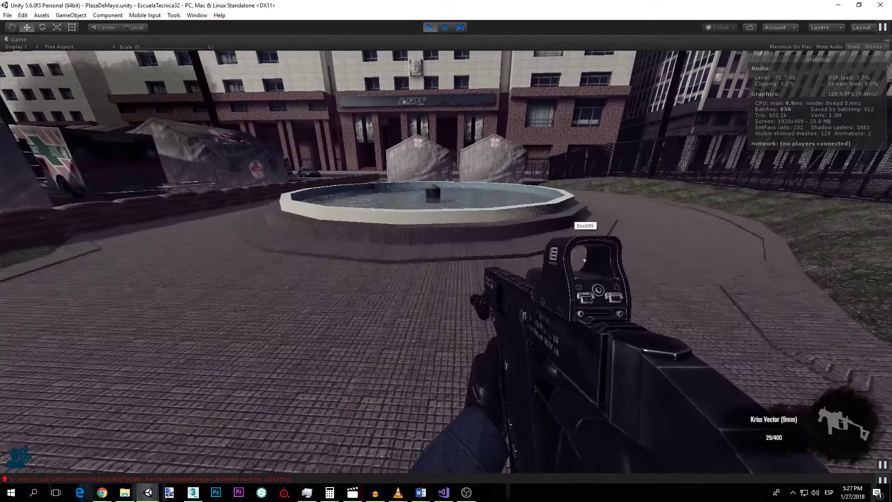
key("Escape")
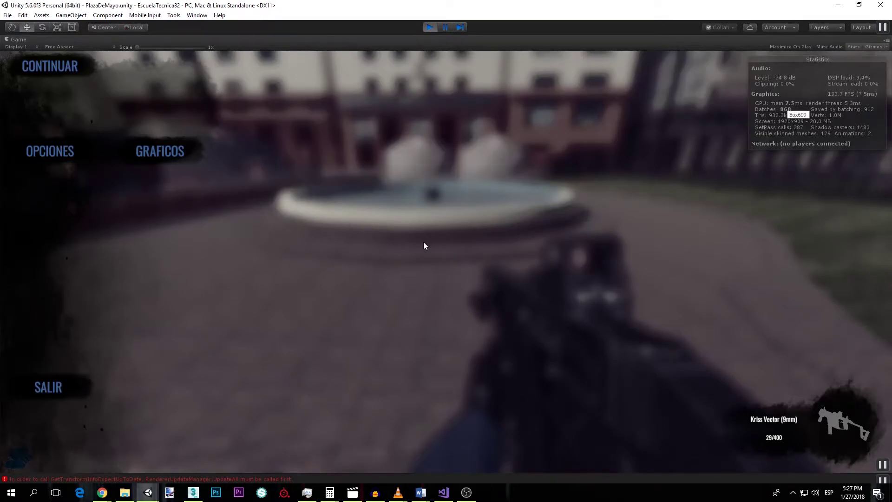
key("Escape")
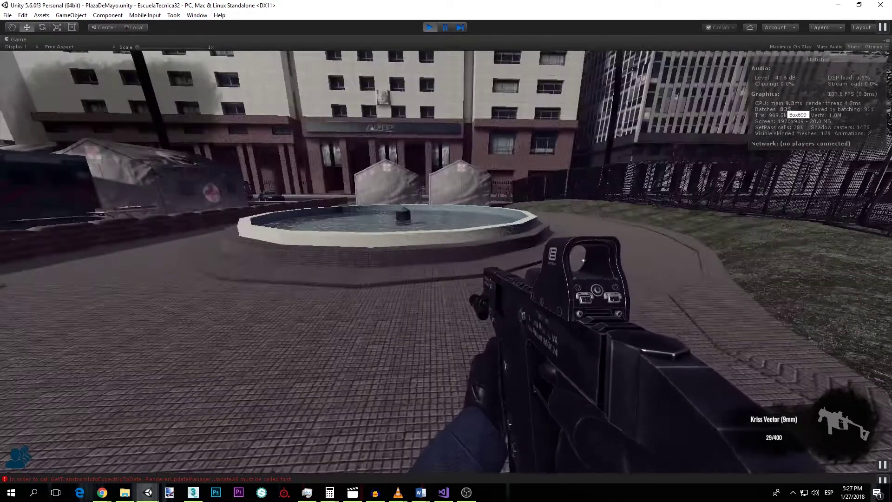
key("s")
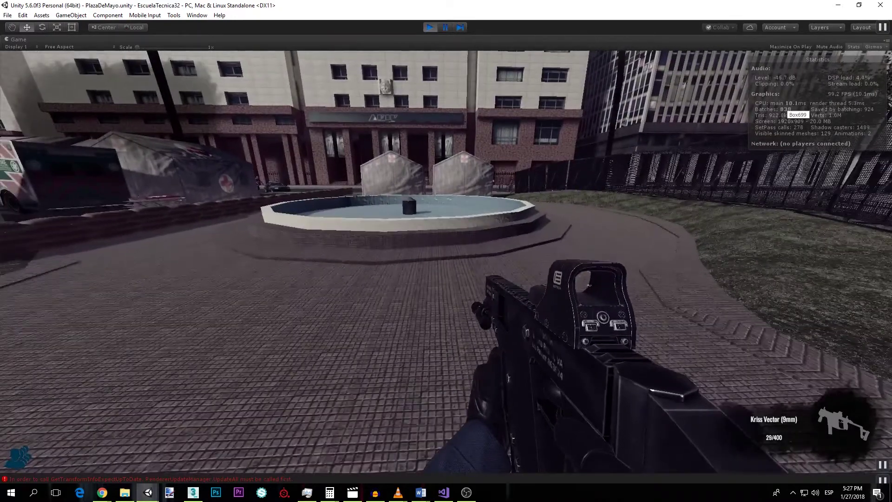
key("w")
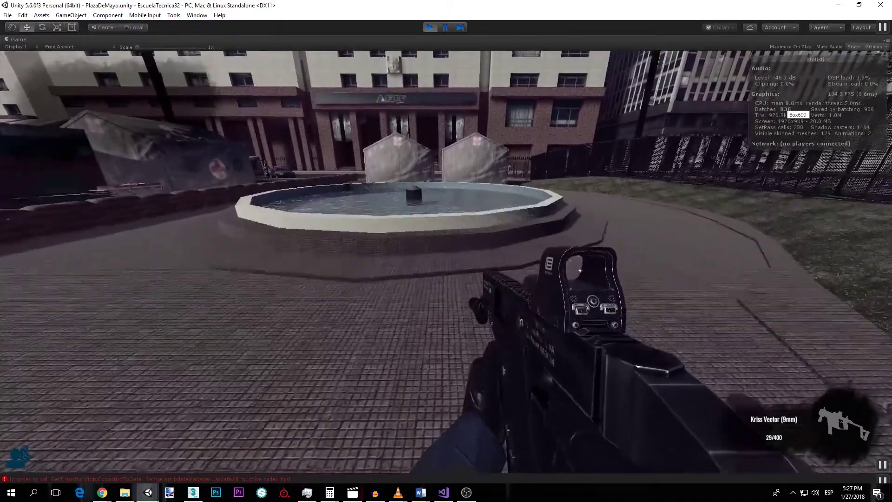
key("s")
key("w")
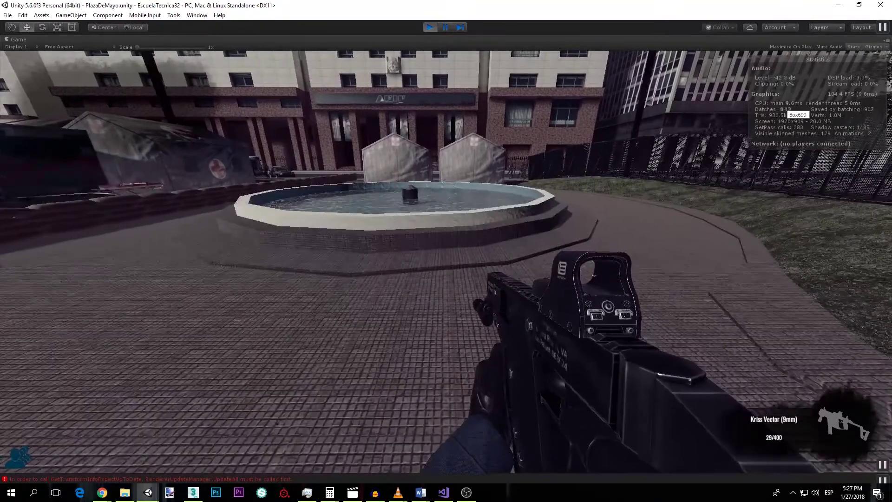
key("Escape")
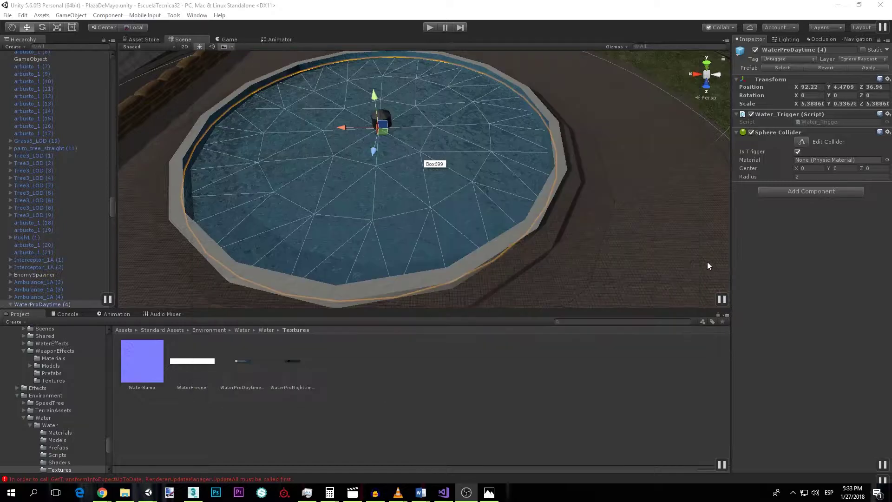
- Select the WaterProDaytime surface inside the fountain and review its Standard Water script and material settings
left_click_drag(707, 261, 468, 206, "alt")
left_click(444, 199)
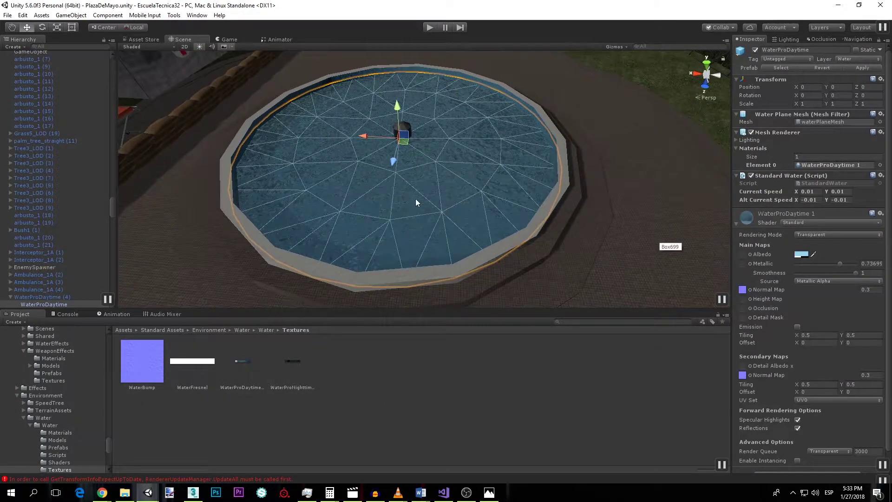
scroll(793, 257, "down", 2)
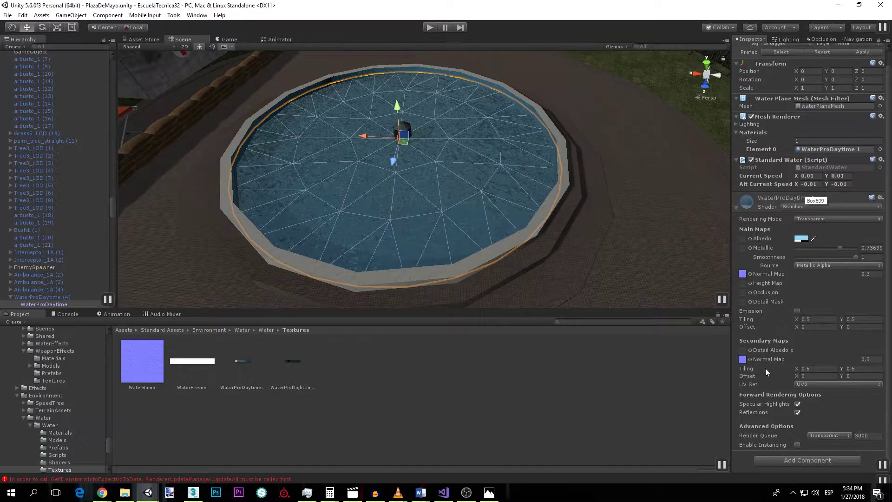
- Locate the water material's WaterBump normal map, view the source image in the image viewer, and close it
left_click(743, 274)
left_click(144, 369)
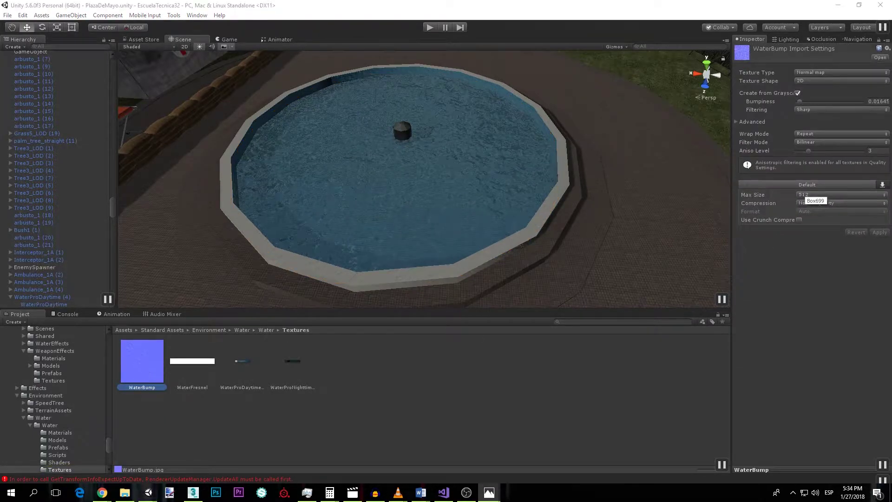
left_click_drag(0, 76, 411, 53)
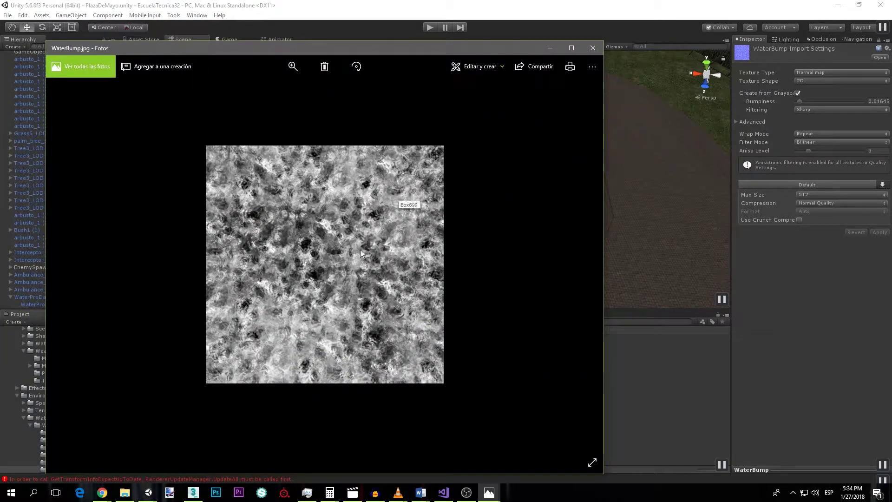
left_click(593, 47)
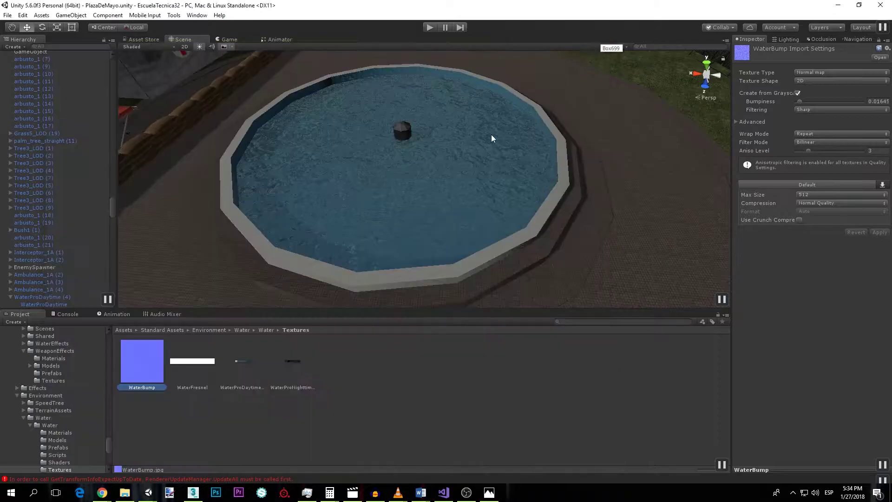
- Select the water surface in the fountain and set its material's Metallic value to 0.652
left_click(441, 177)
scroll(785, 341, "down", 1)
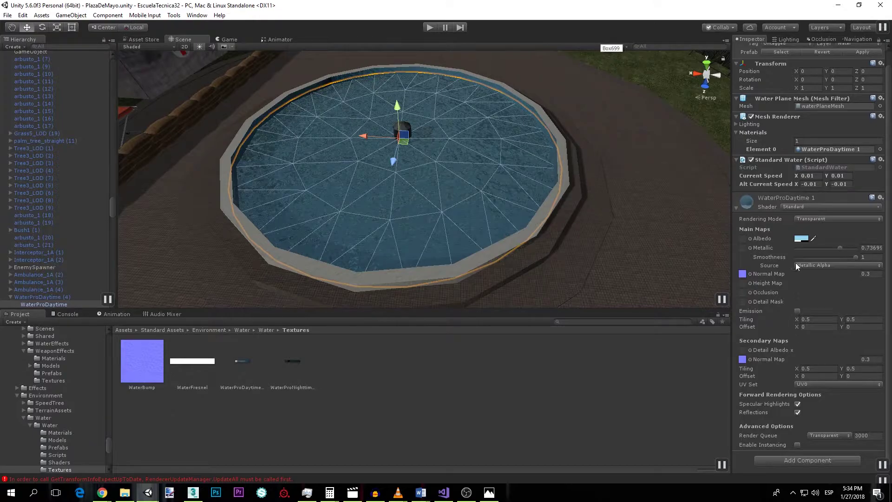
left_click_drag(854, 258, 829, 263)
left_click_drag(485, 214, 522, 179, "alt")
scroll(522, 179, "down", 4)
scroll(519, 200, "up", 4)
middle_click_drag(517, 213, 519, 236)
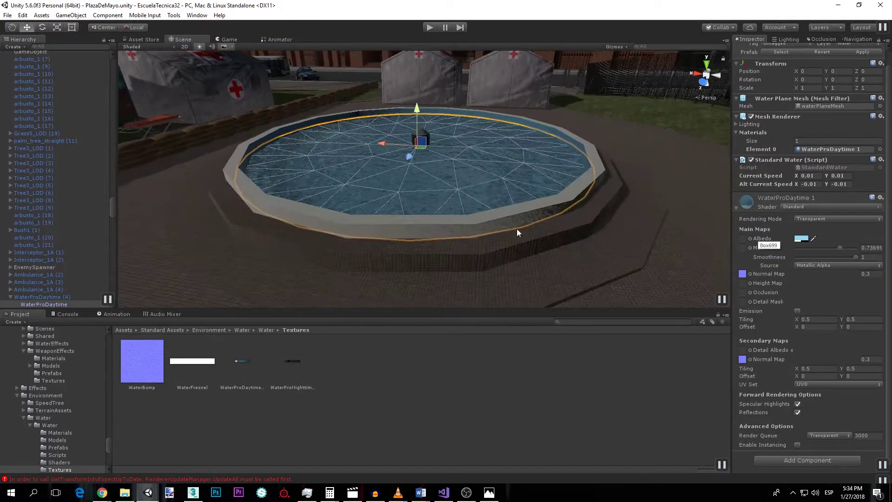
middle_click_drag(518, 233, 471, 181)
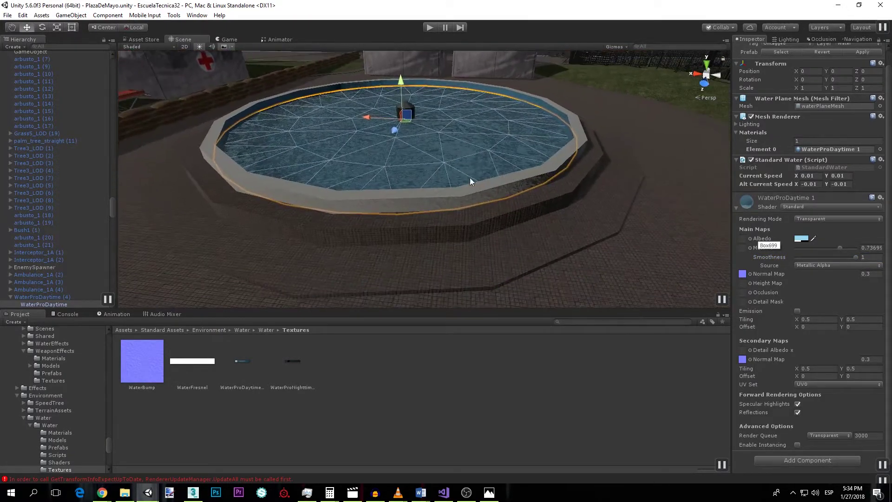
left_click(838, 247)
left_click_drag(839, 249, 809, 252)
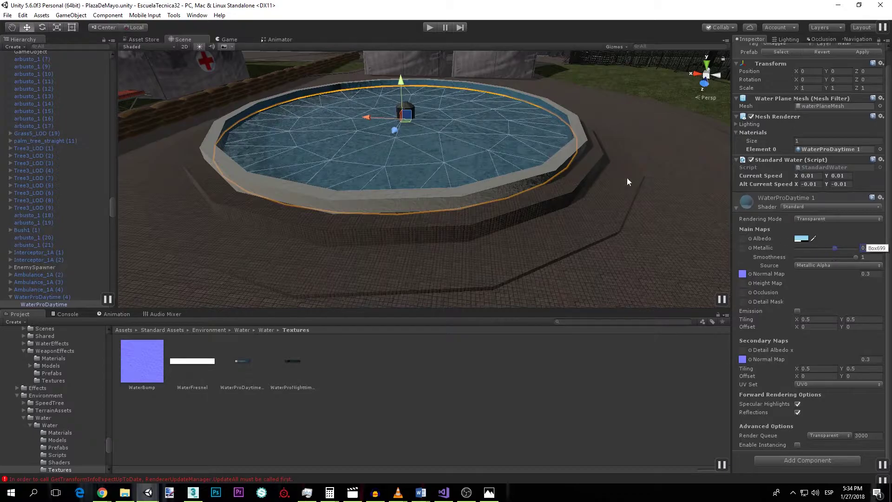
- Set the water material's Albedo colour to a brighter, more transparent light blue, hex 92E0FF75 with alpha 117
left_click(803, 239)
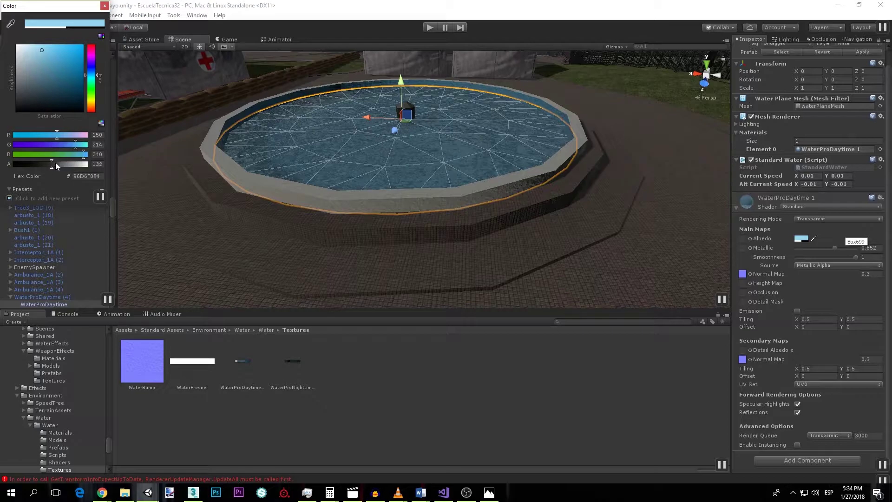
mouse_move(57, 163)
left_mouse_down()
mouse_move(70, 164)
mouse_move(48, 171)
left_mouse_up()
mouse_move(42, 50)
left_mouse_down()
mouse_move(69, 82)
mouse_move(45, 46)
left_mouse_up()
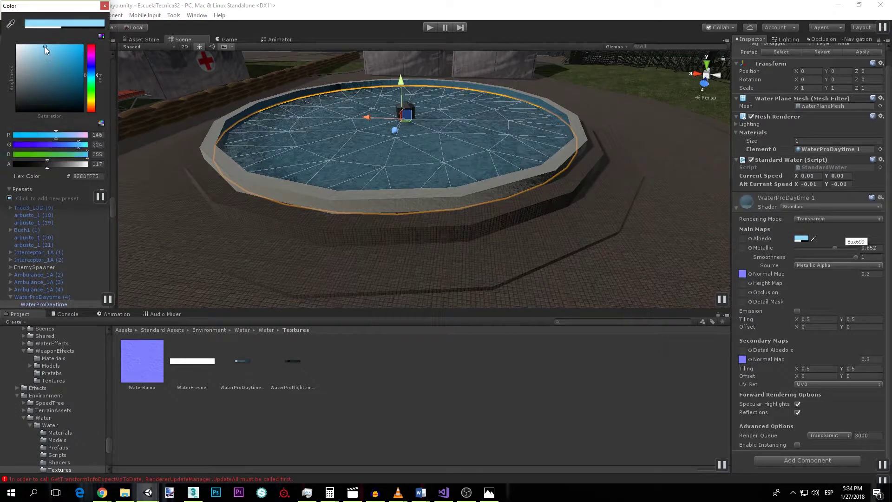
left_click(105, 6)
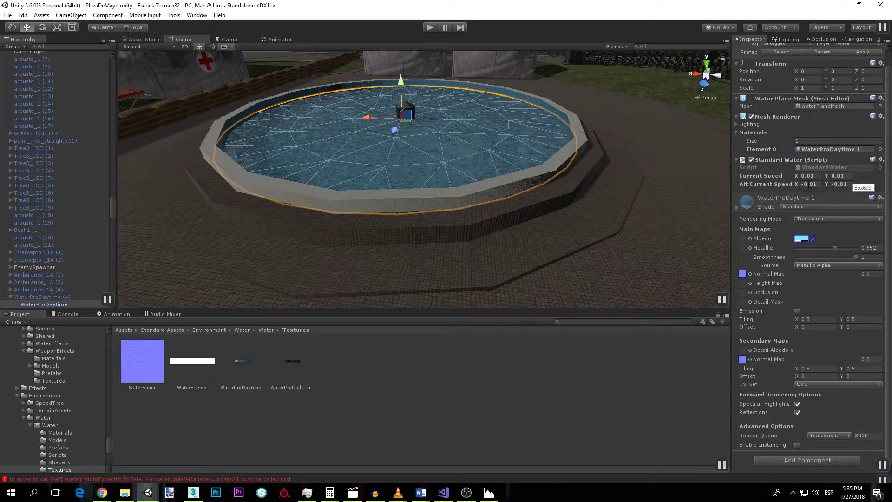
- Switch to the StandardWater script in Visual Studio and examine the public currentSpeed and altCurrentSpeed vectors
left_click(809, 176)
right_click_drag(594, 152, 596, 155)
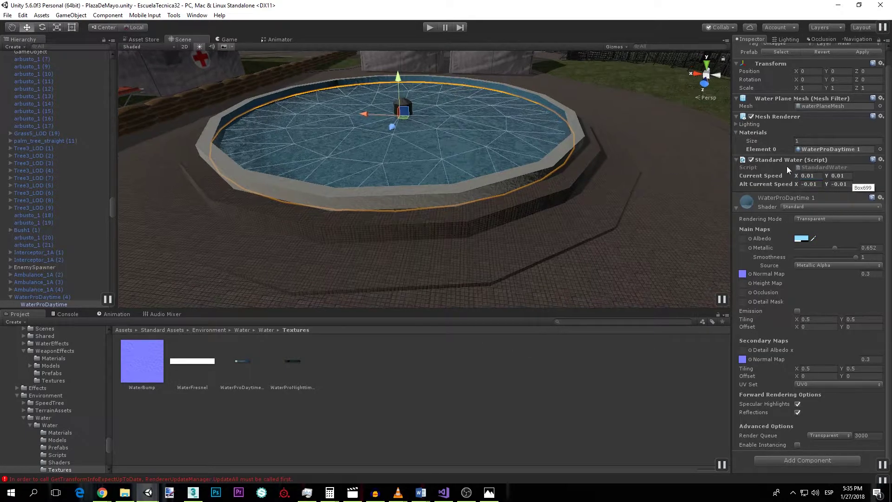
left_click(444, 493)
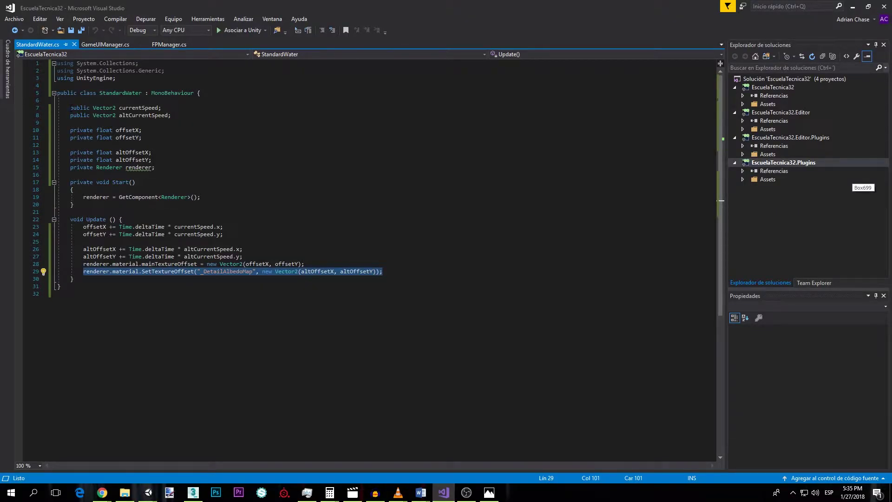
mouse_move(71, 108)
left_mouse_down()
mouse_move(163, 110)
mouse_move(71, 108)
left_mouse_up()
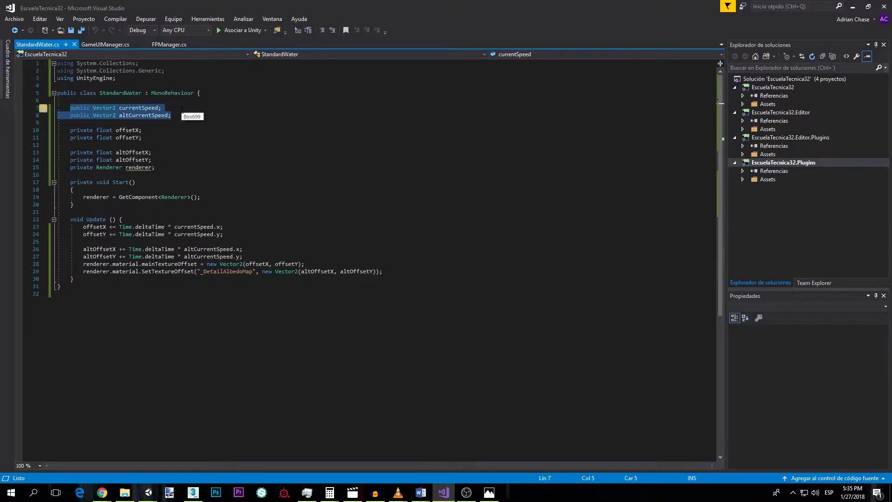
left_click(162, 108)
mouse_move(165, 108)
left_mouse_down()
mouse_move(70, 108)
mouse_move(162, 108)
left_mouse_up()
left_click_drag(70, 115, 170, 115)
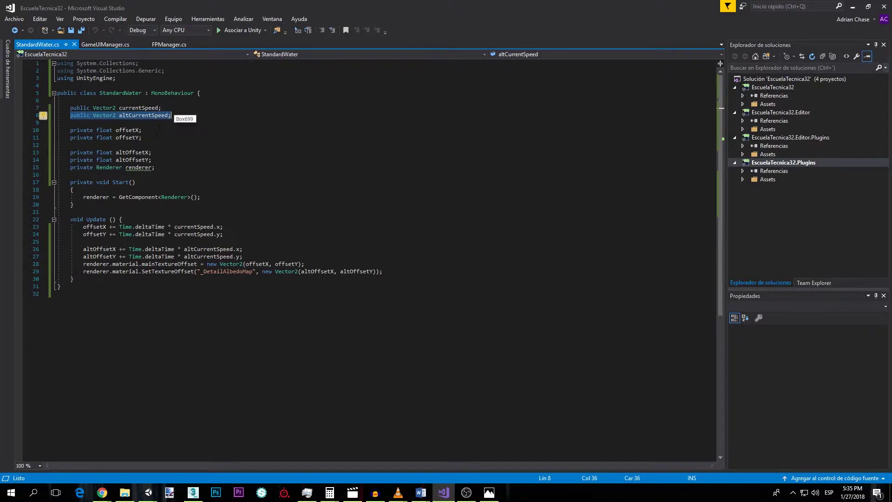
- Examine the private offset and altOffset floats and the Update lines that increment them by Time.deltaTime times the current speeds
left_click_drag(70, 130, 152, 160)
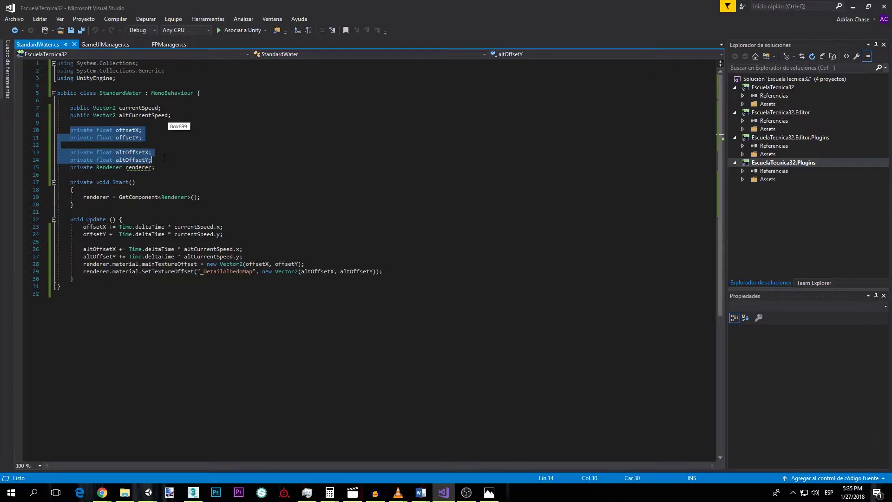
left_click(71, 129)
left_click_drag(70, 130, 141, 138)
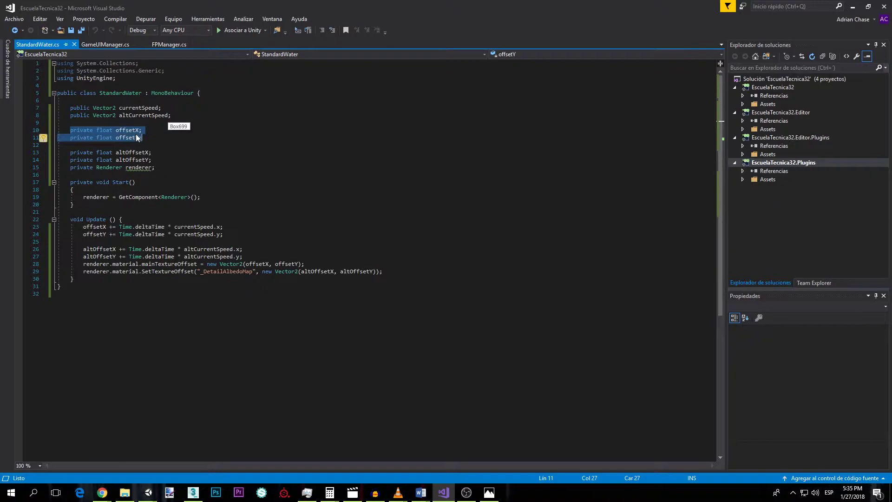
left_click_drag(67, 153, 152, 160)
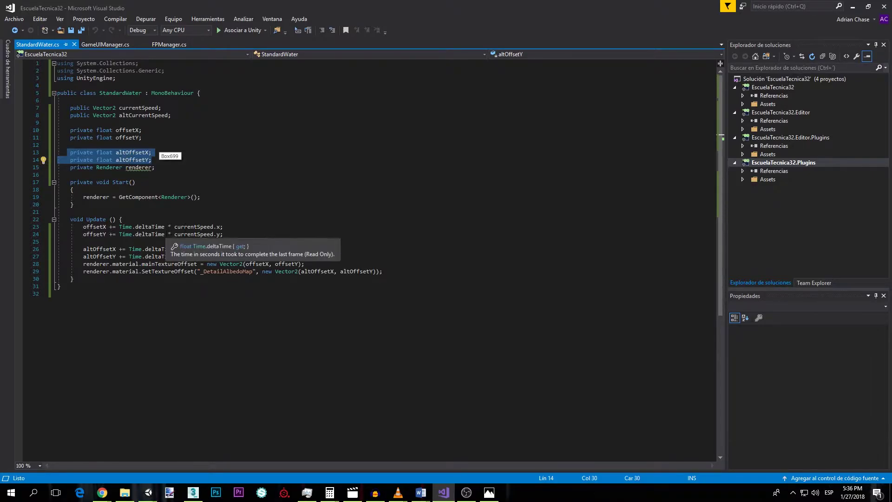
left_click_drag(70, 130, 152, 160)
left_click_drag(83, 227, 224, 260)
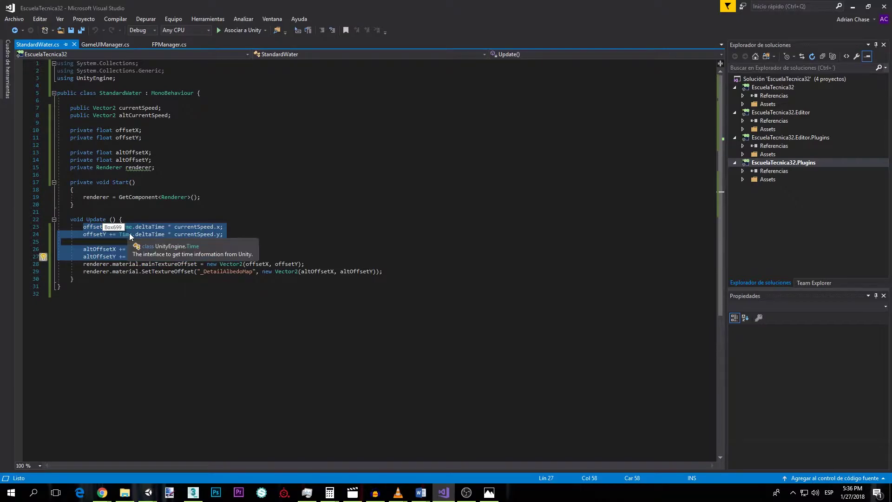
double_click(197, 227)
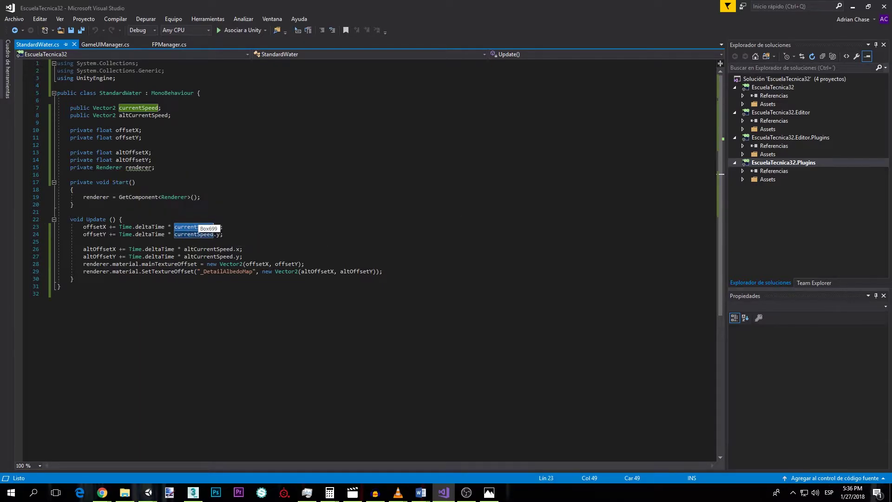
- Review the private renderer declaration and the GetComponent call that assigns it in Start
left_click_drag(70, 167, 155, 167)
left_click(155, 167)
left_click_drag(84, 197, 201, 197)
left_click(201, 197)
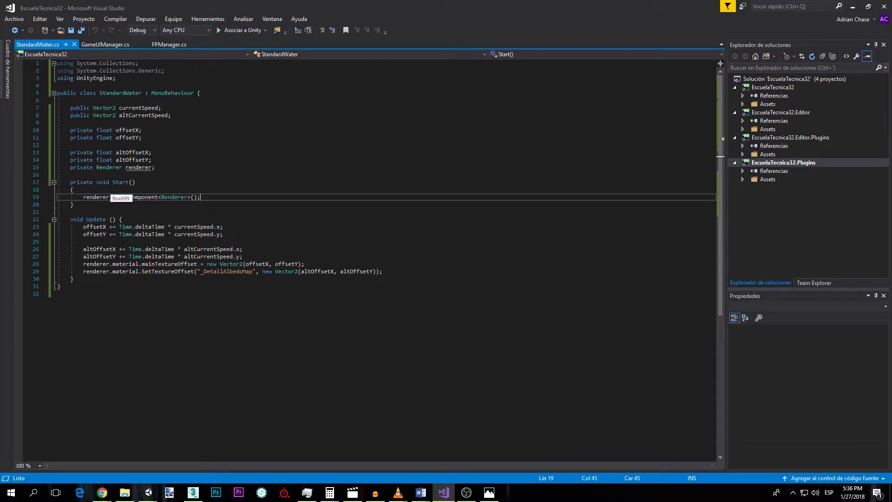
- Examine the Update line that assigns a new Vector2 of offsetX and offsetY to the material's mainTextureOffset
left_click_drag(83, 264, 376, 271)
left_click(239, 264)
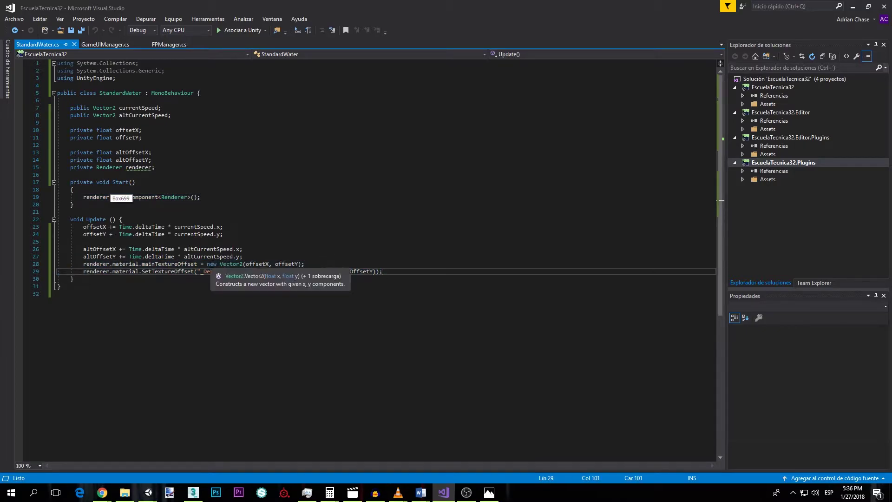
left_click_drag(241, 264, 301, 264)
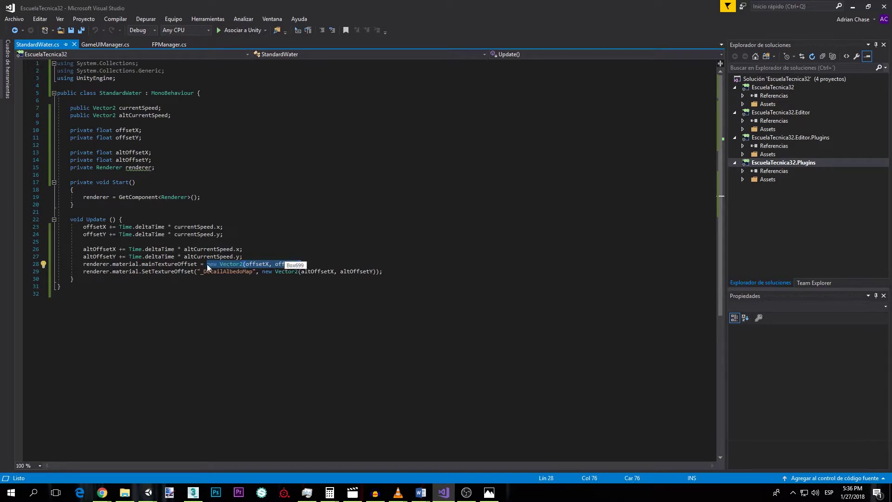
left_click(251, 264)
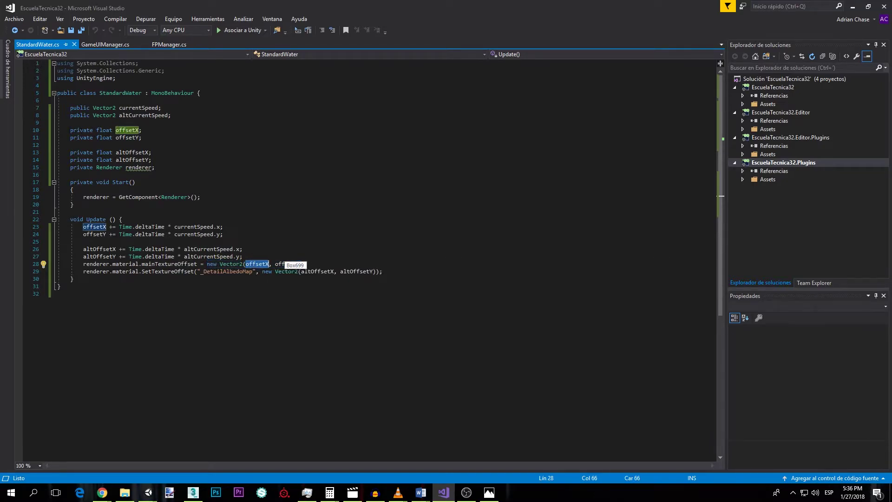
left_click_drag(70, 130, 139, 138)
left_click(286, 264)
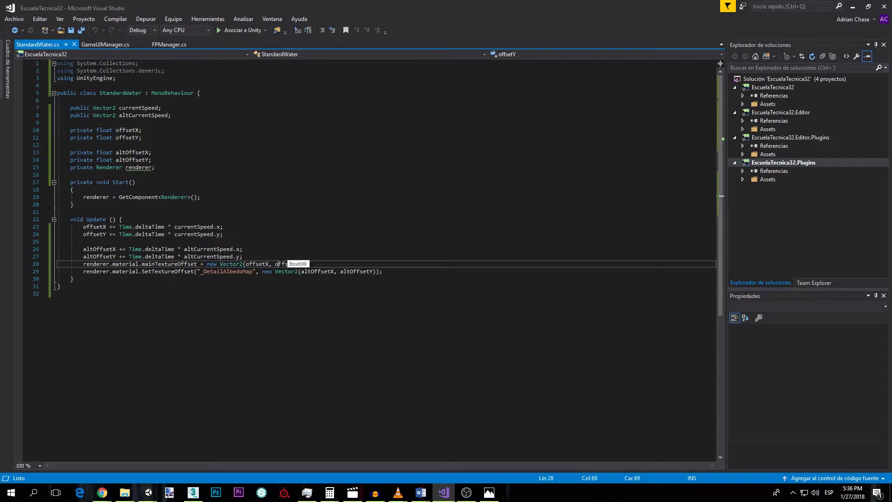
double_click(285, 264)
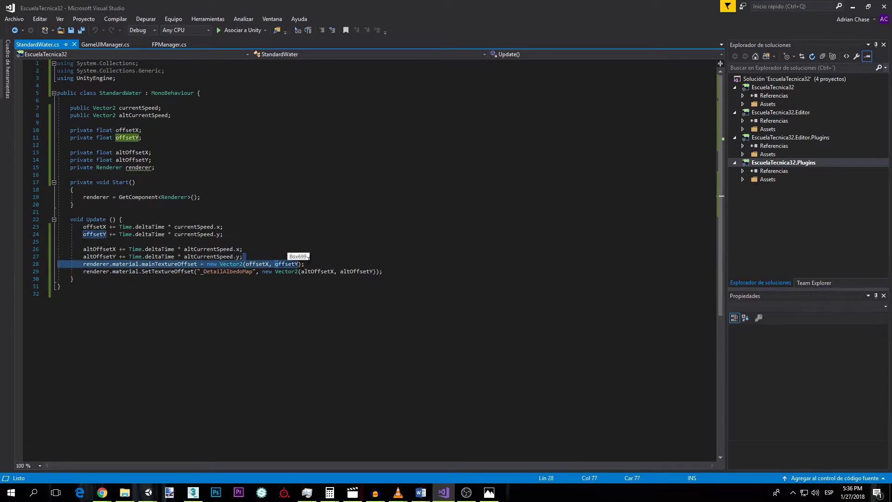
left_click(315, 264)
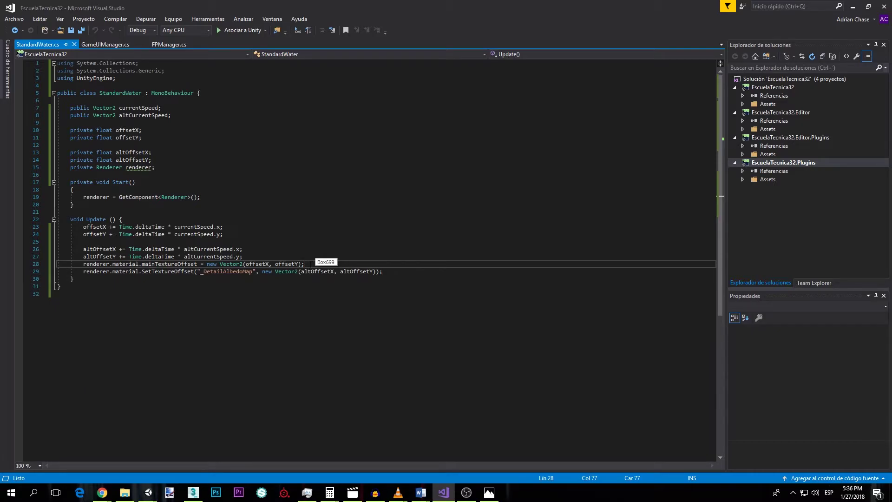
- Examine the SetTextureOffset call, its _DetailAlbedoMap property name and its Vector2 of altOffsetX and altOffsetY
left_click_drag(309, 264, 229, 271)
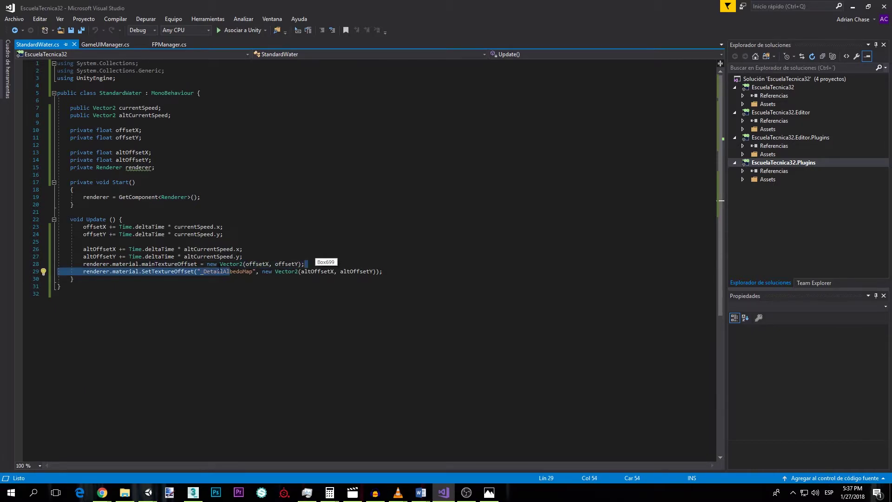
left_click(220, 265)
left_click_drag(83, 272, 113, 271)
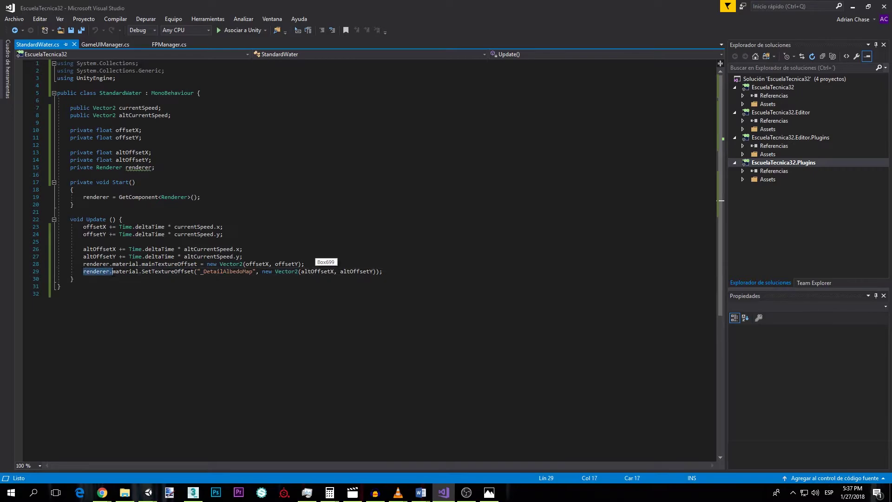
double_click(168, 271)
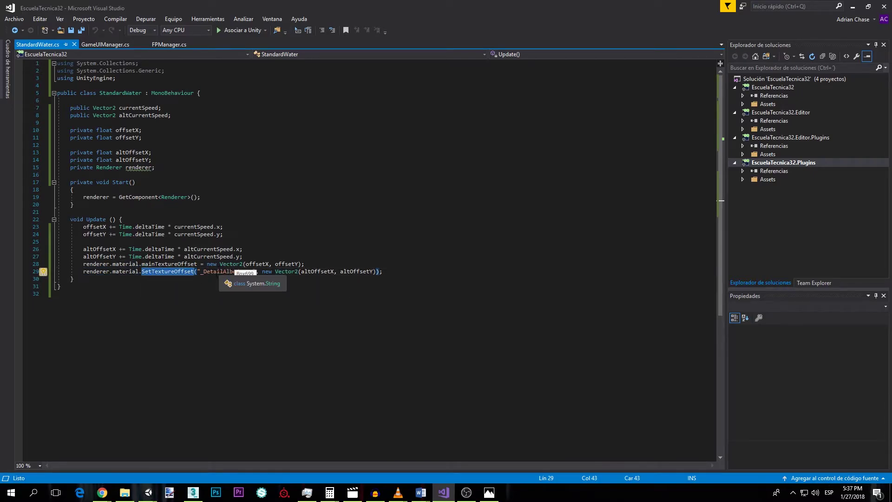
left_click(148, 271)
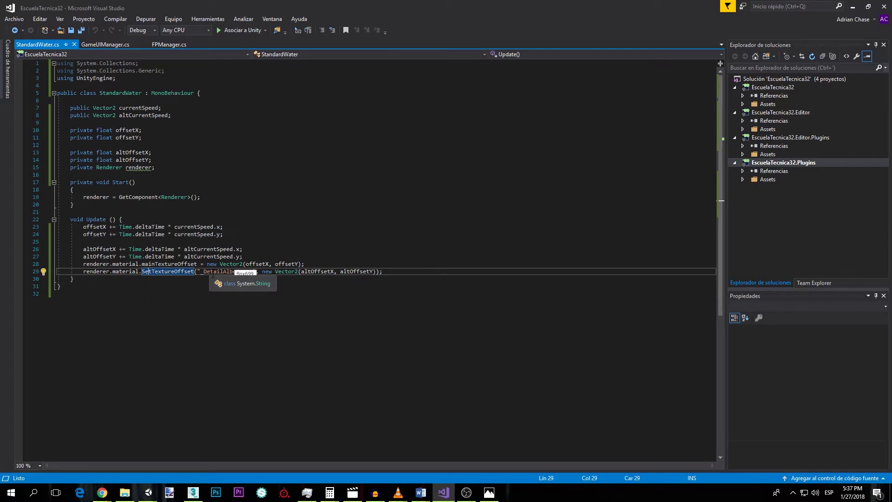
left_click_drag(201, 271, 243, 273)
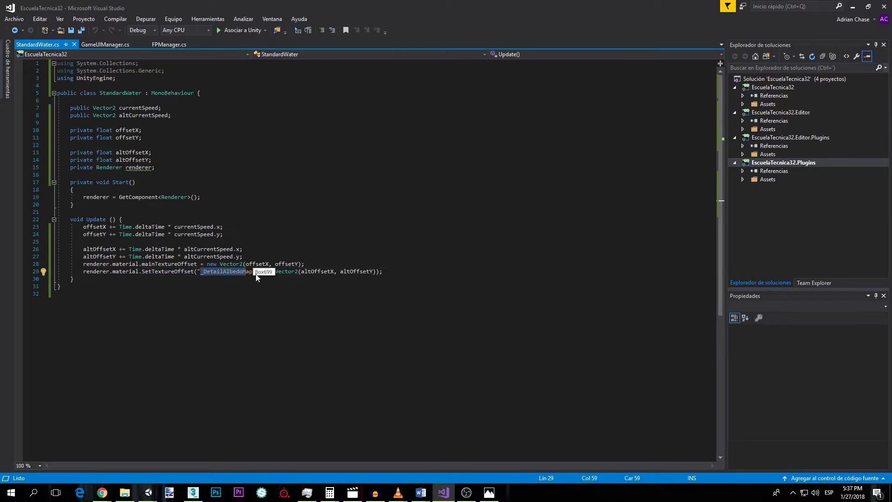
double_click(250, 273)
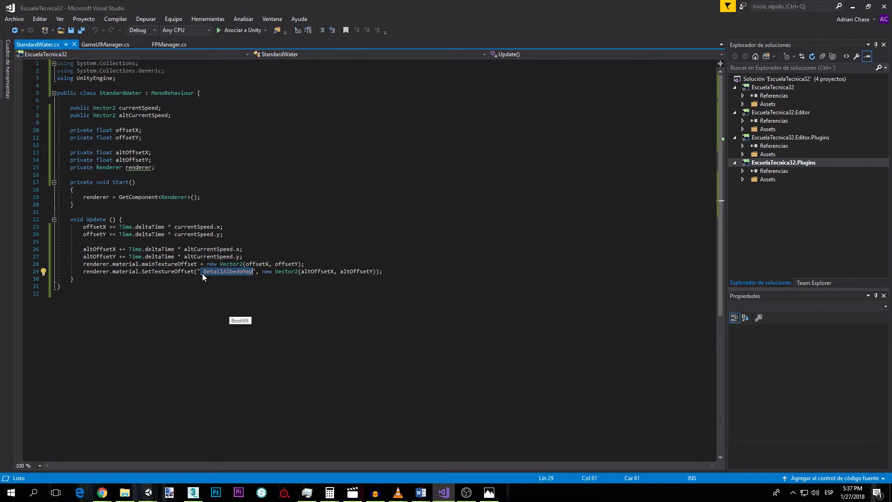
left_click_drag(262, 272, 378, 272)
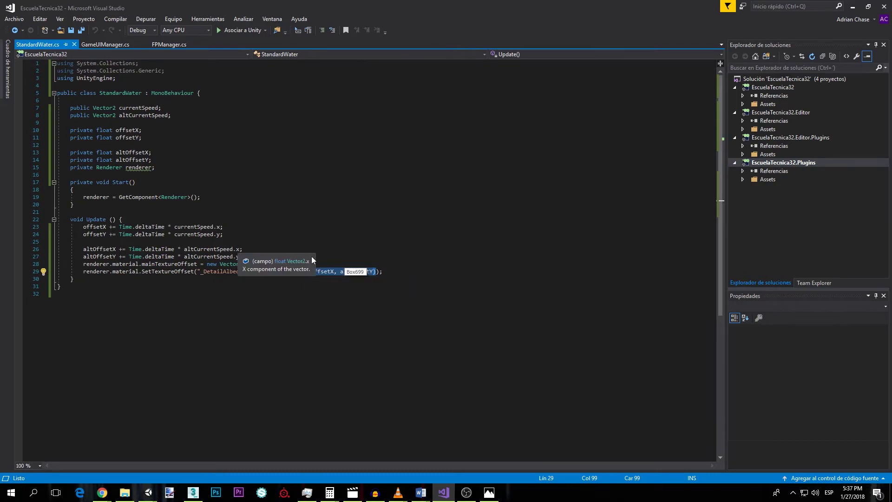
- Switch back to Unity and inspect the fountain's water surface from above alongside its material settings
mouse_move(156, 490)
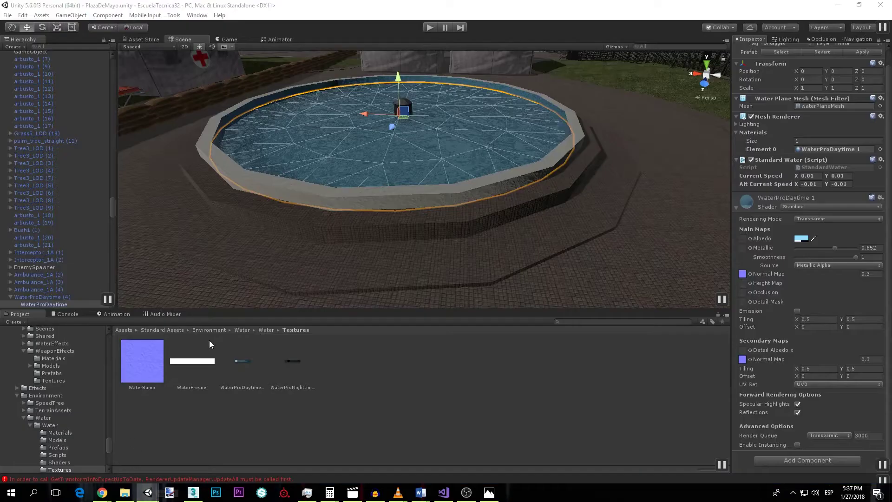
right_click_drag(381, 147, 390, 153)
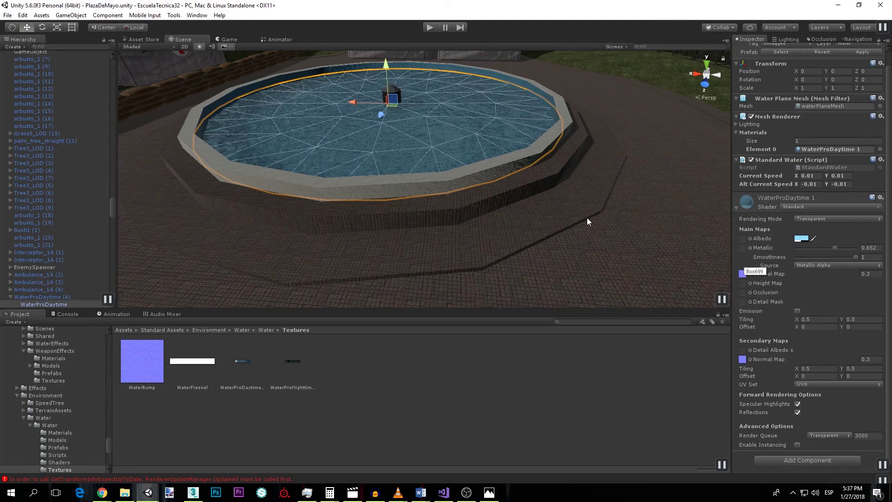
scroll(534, 199, "down", 6)
scroll(557, 237, "down", 5)
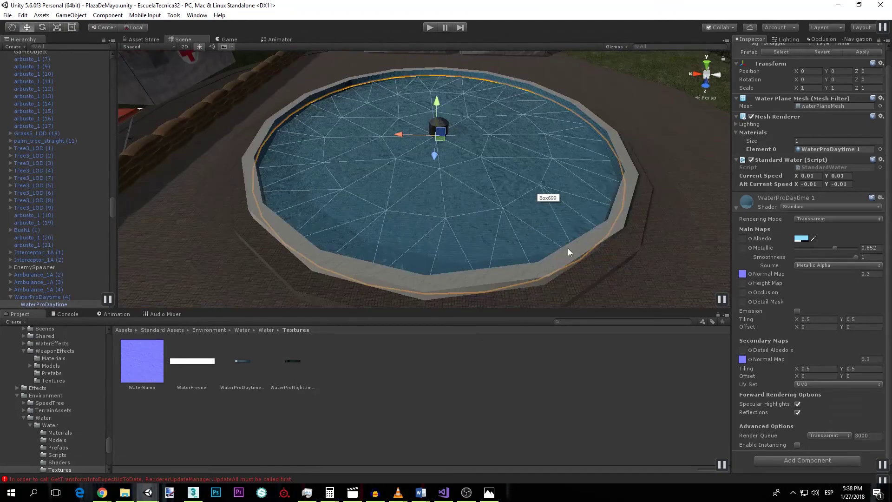